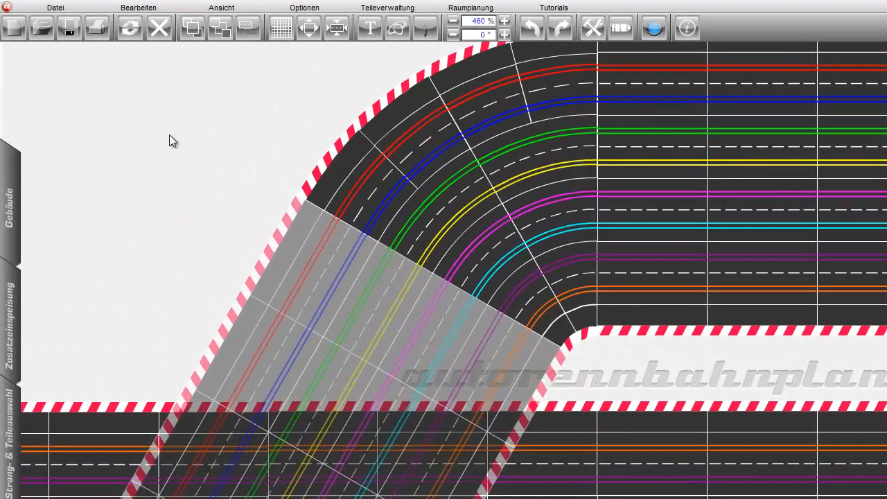
Step: Review the colours assigned to Spur1 through Spur8 in the options, leaving the settings as they are
click(294, 10)
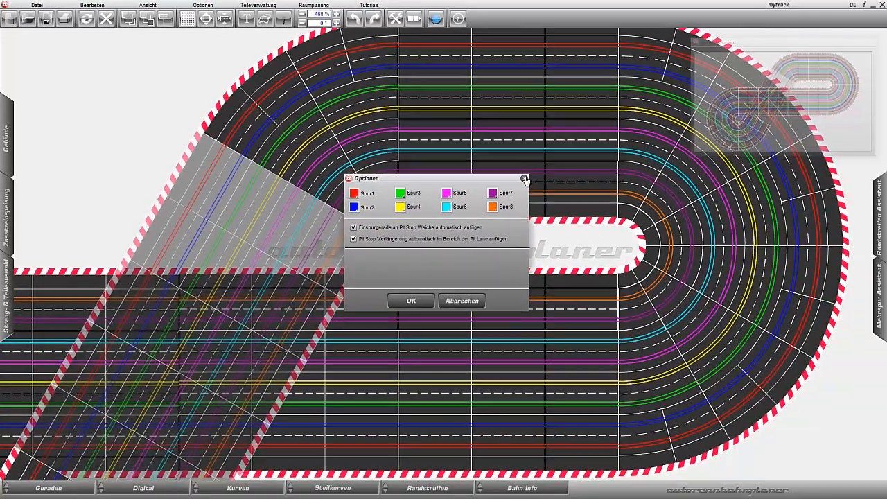
click(786, 268)
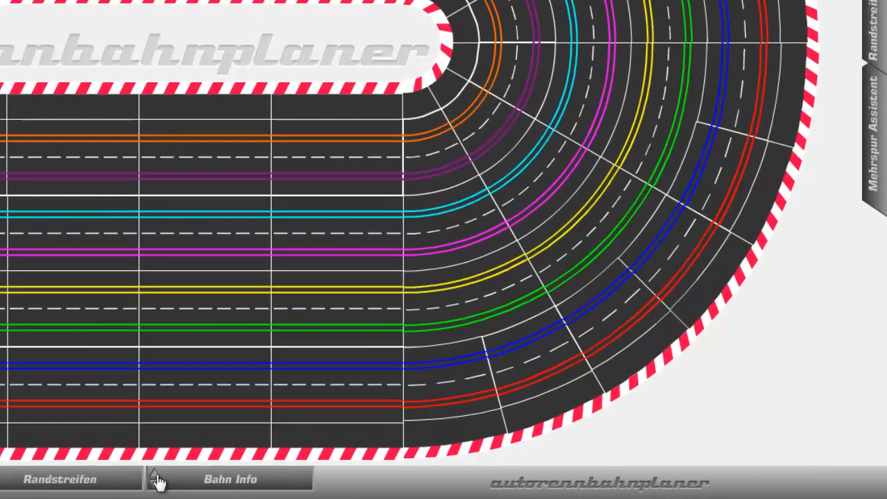
Step: Switch the lane colours of Spur 1 and Spur 2 in Schienenstrang 1 off and back on
click(232, 481)
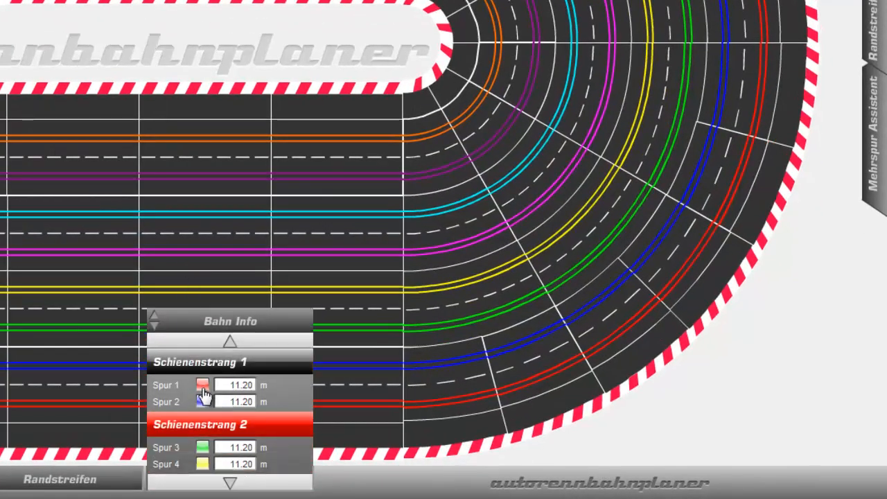
click(202, 384)
click(202, 401)
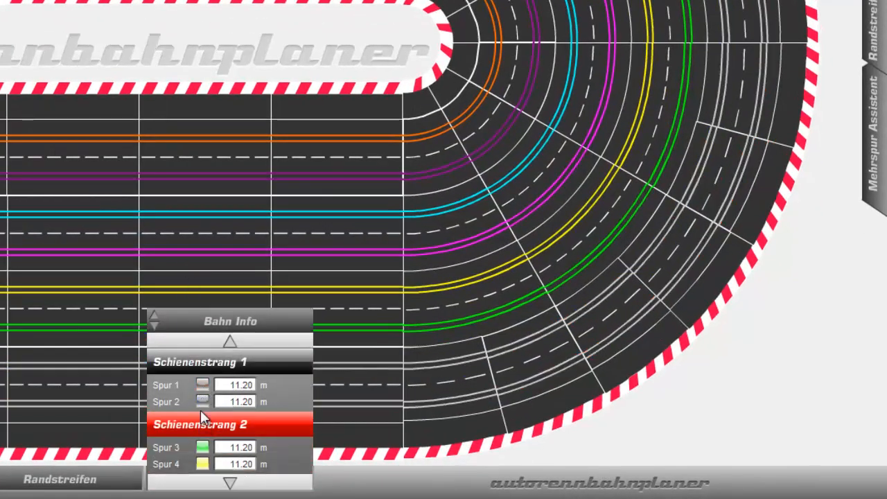
click(202, 401)
click(202, 386)
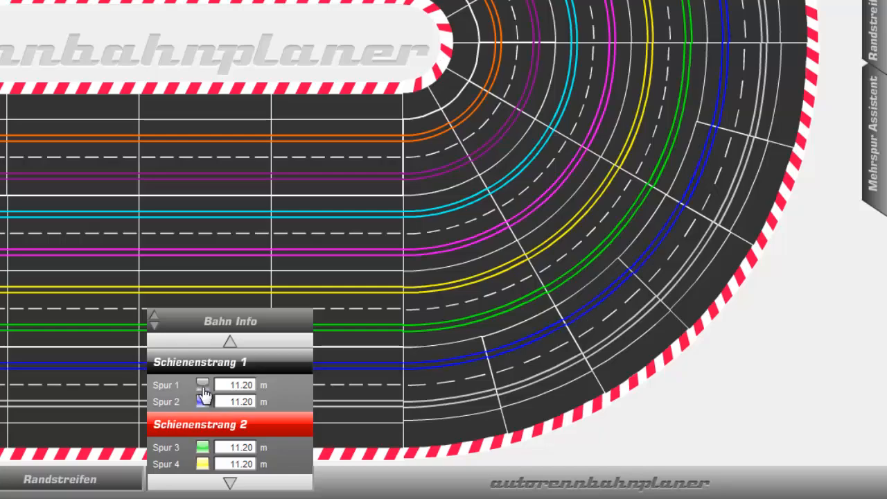
click(159, 321)
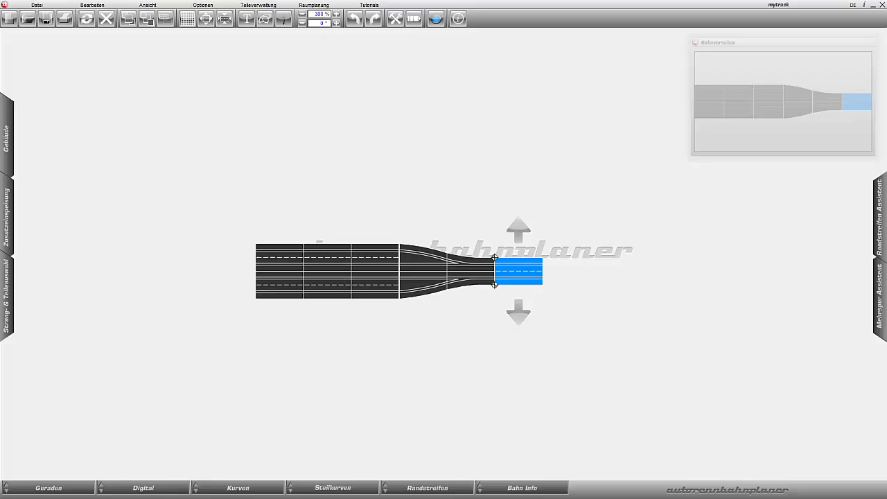
Step: Show the lane colours of Spur 1 and Spur 2 for Schienenstrang 1 on the narrowing track
click(488, 488)
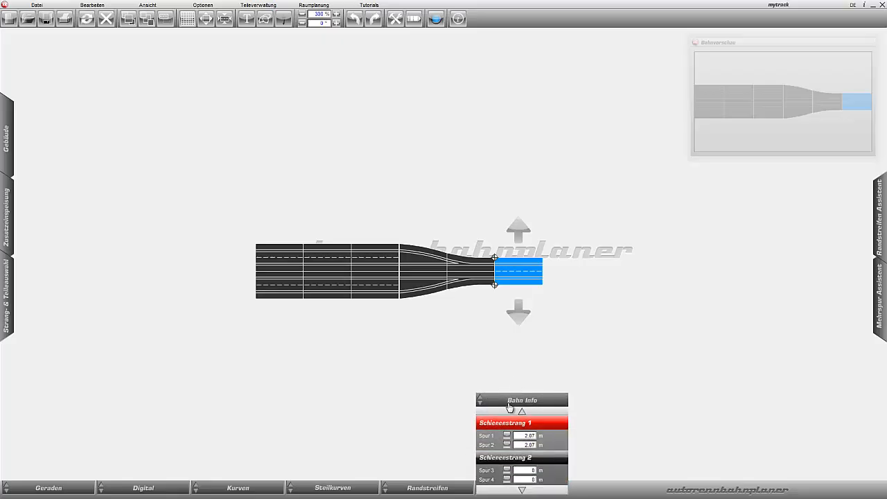
click(507, 436)
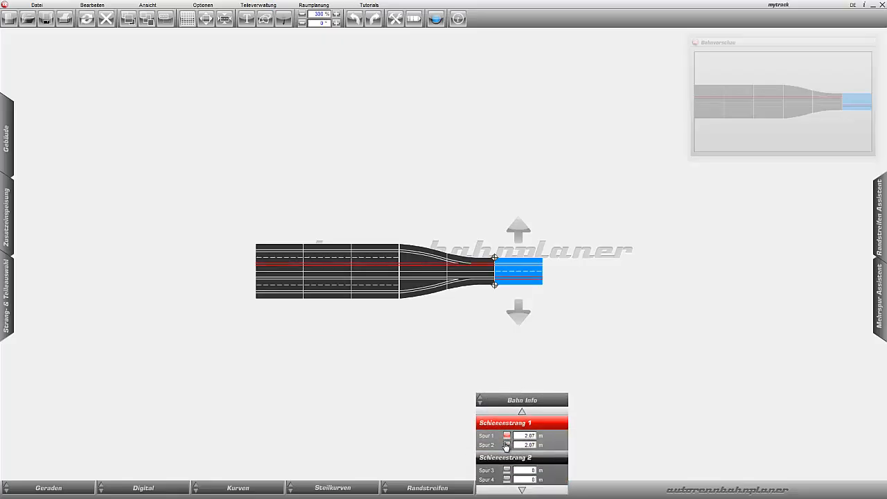
click(506, 445)
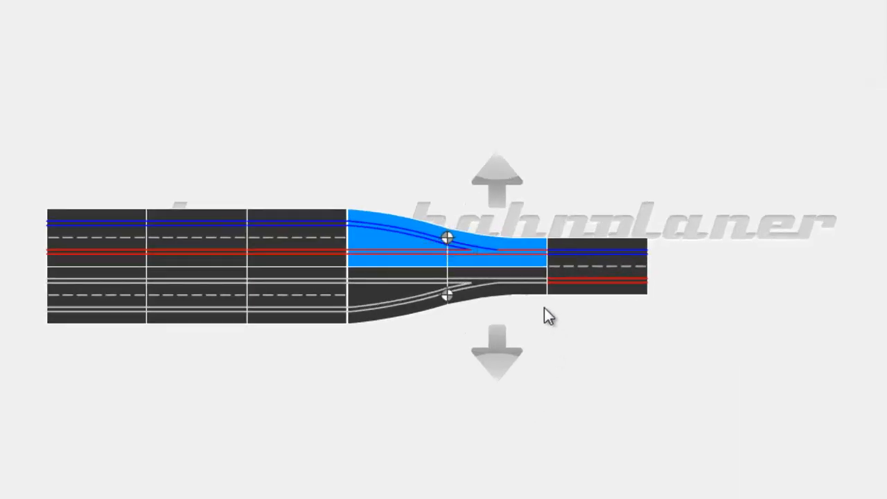
Step: On the upper narrowing piece, assign Spur2 to the Linke Spur and keine Zuordnung to the Rechte Spur, applied to all following parts
double_click(481, 269)
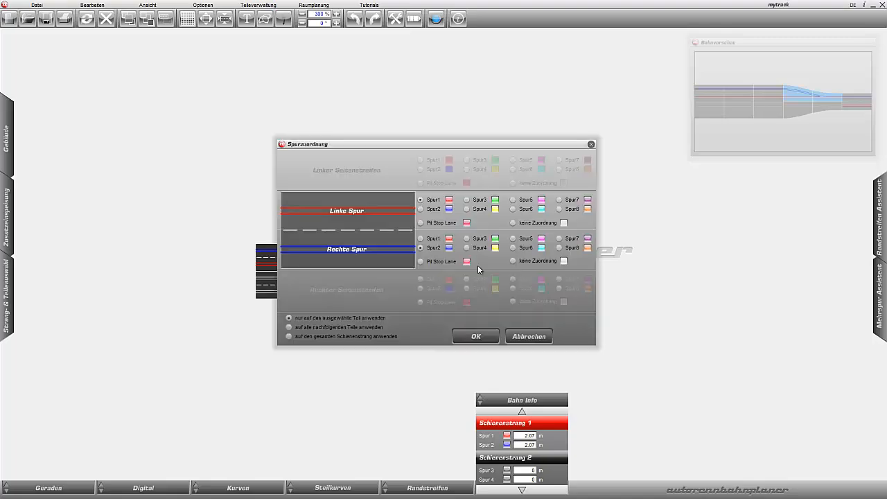
drag(454, 154, 248, 101)
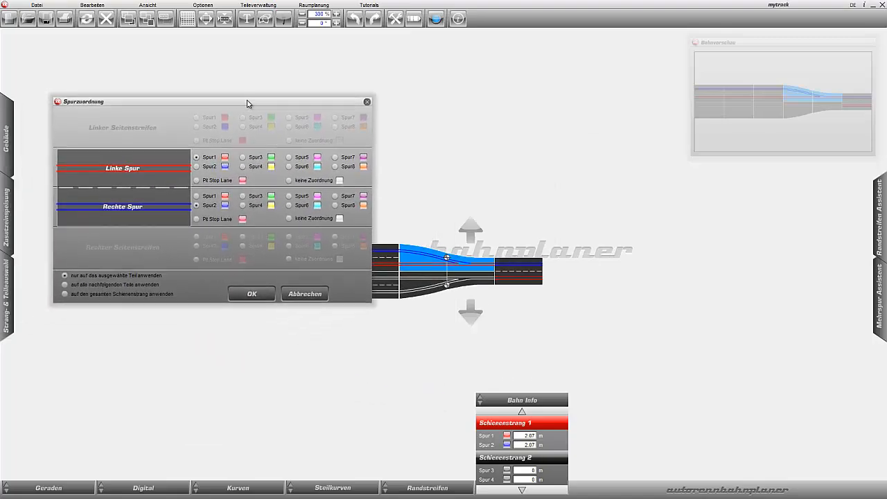
click(196, 166)
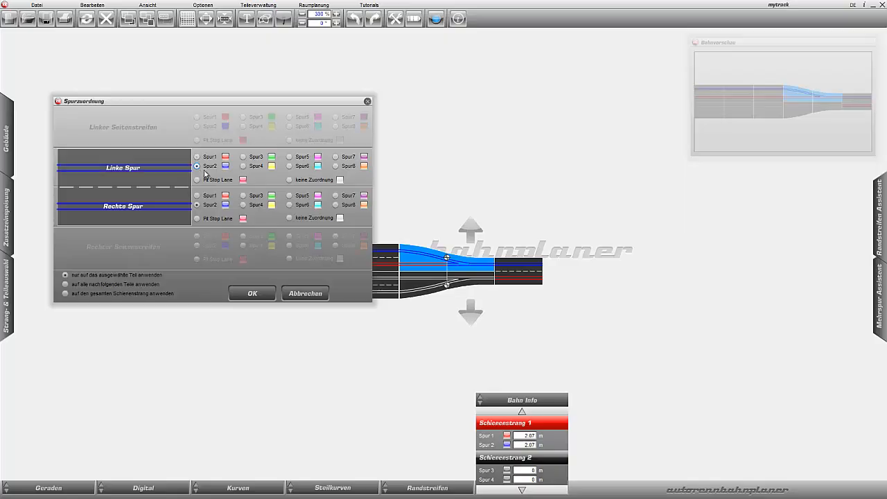
click(291, 218)
click(65, 284)
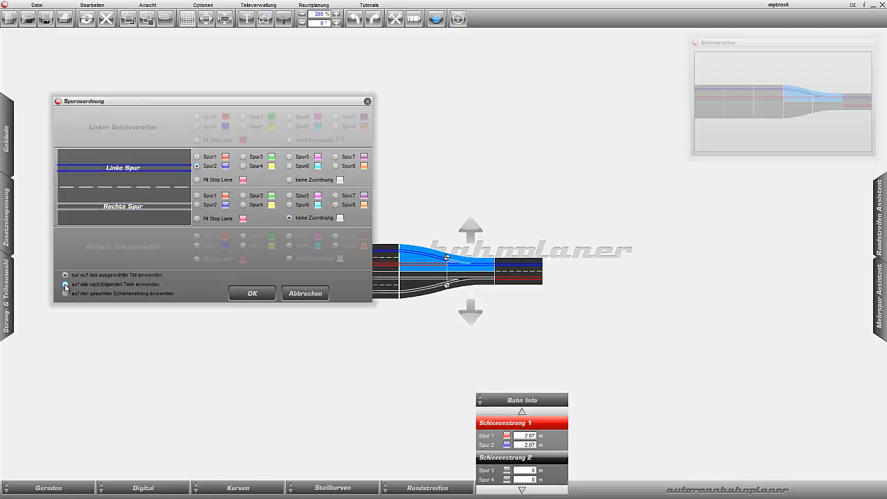
click(249, 295)
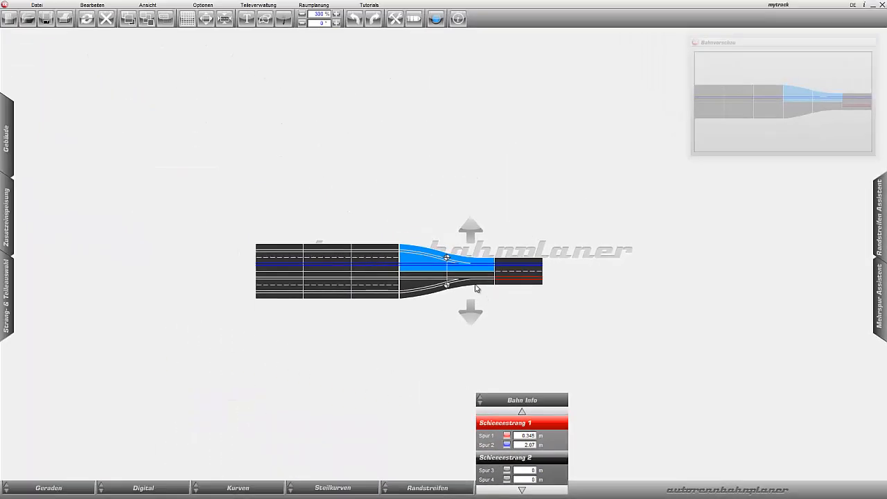
Step: On the lower narrowing piece, assign Spur1 to the Rechte Spur and apply the assignment to all following parts
double_click(476, 286)
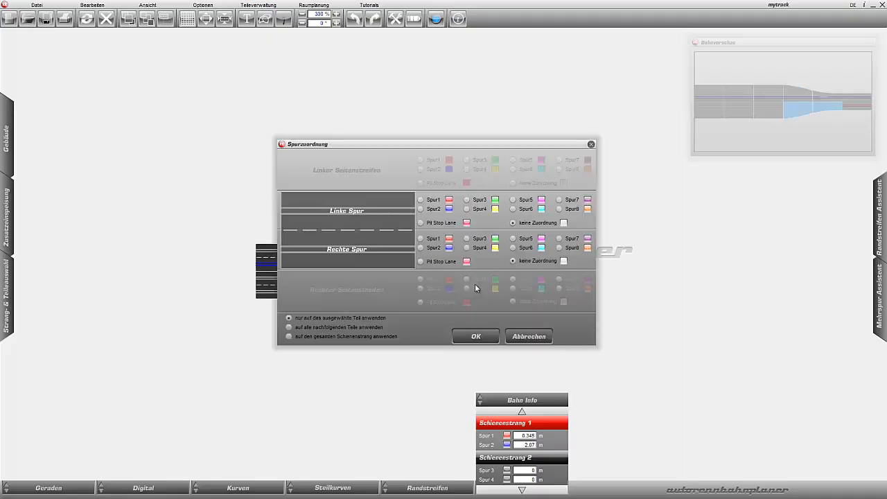
drag(417, 144, 192, 140)
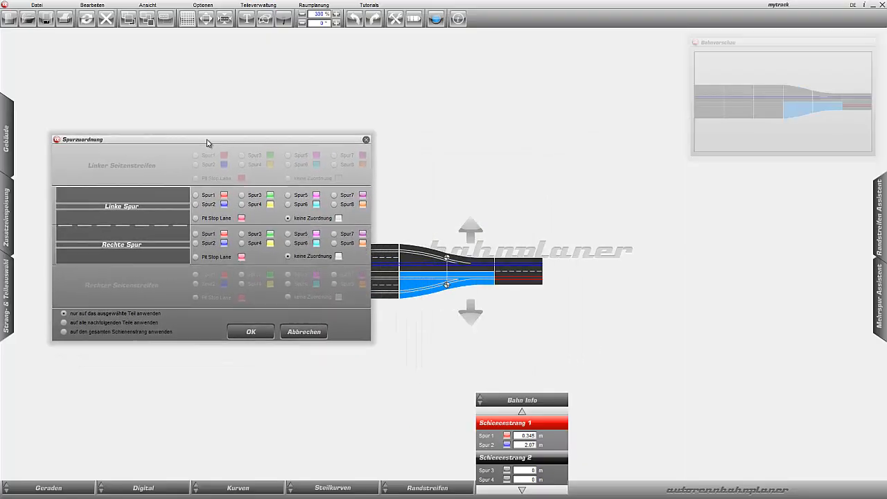
click(197, 235)
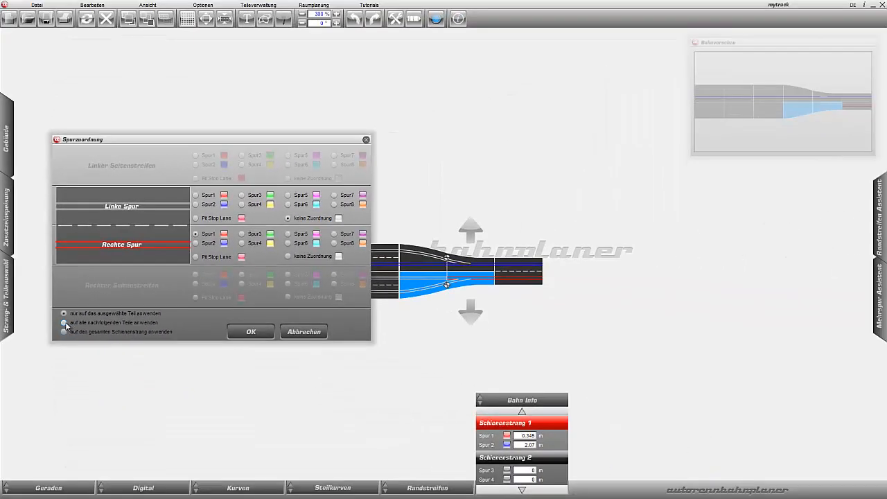
click(64, 323)
click(246, 332)
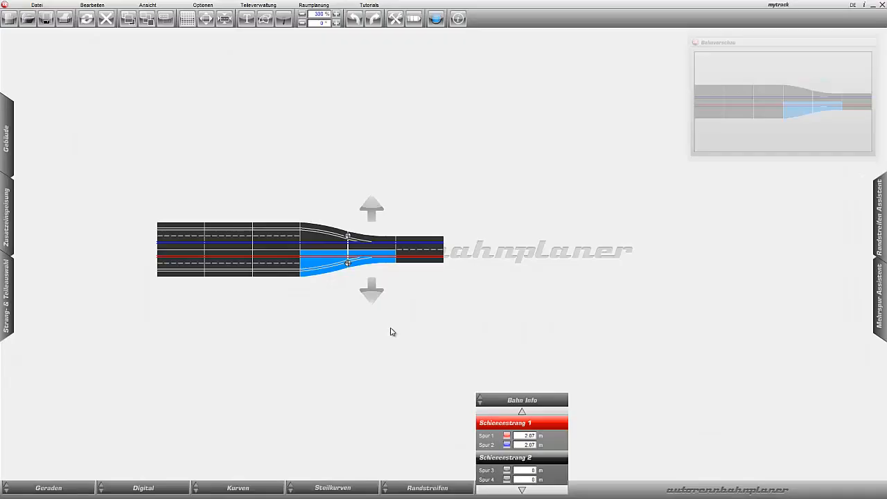
Step: Add standard straights (Standardgerade) to the outer end of the widened section's lower strand
click(176, 268)
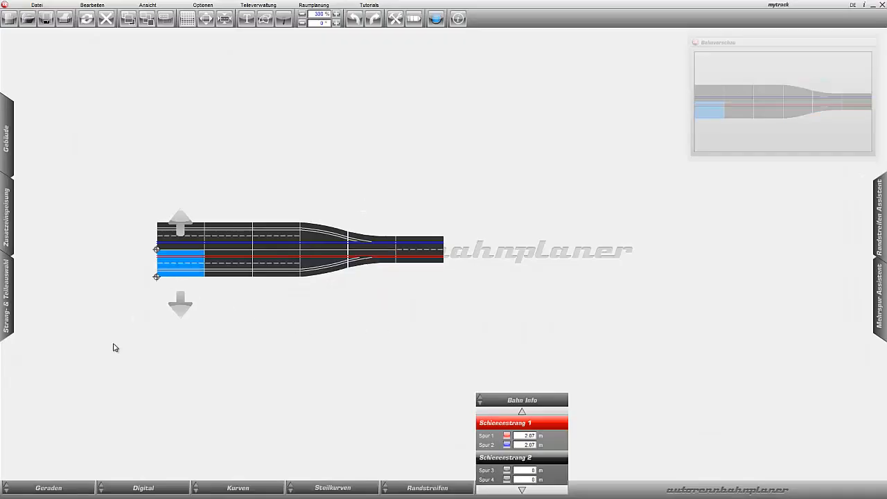
click(10, 488)
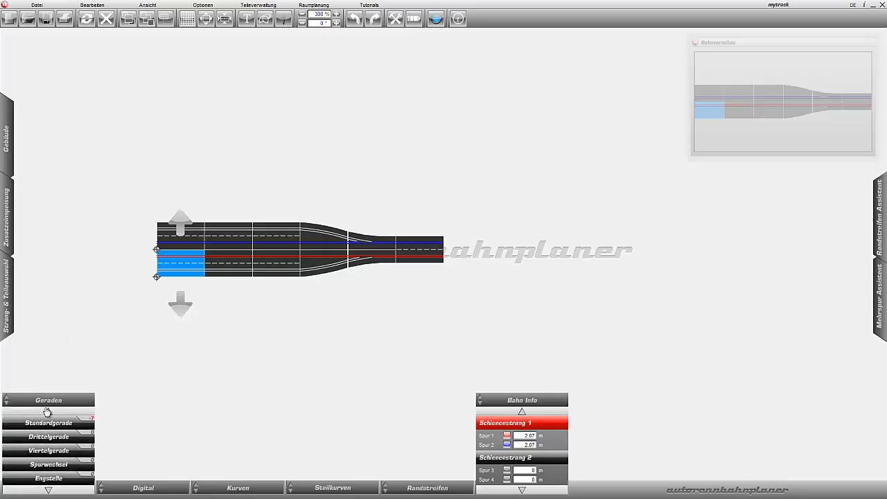
click(41, 424)
click(42, 424)
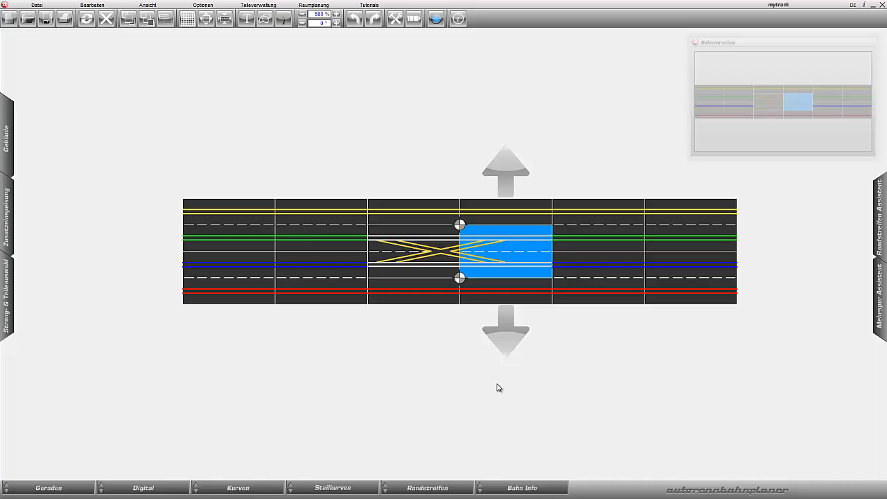
Step: On the middle piece after the lane crossing, assign Spur2 to the Linke Spur and Spur3 to the Rechte Spur, applied to all following parts
double_click(497, 260)
drag(408, 149, 165, 153)
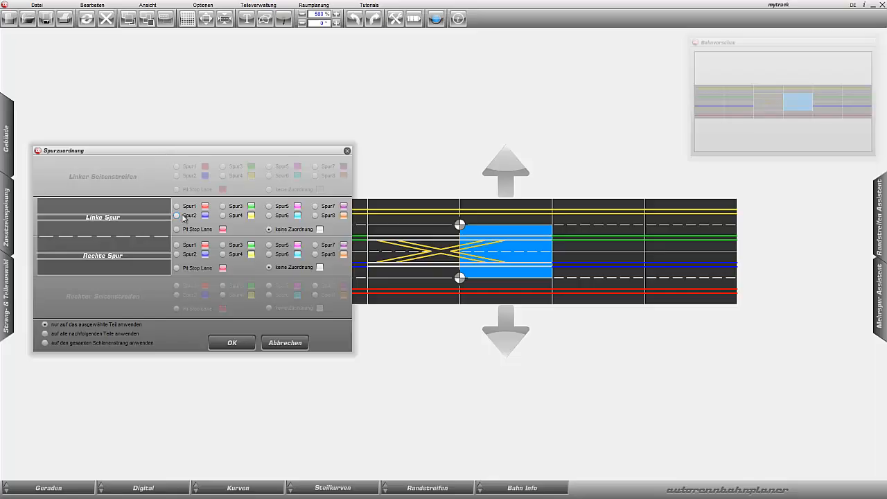
click(177, 216)
click(222, 245)
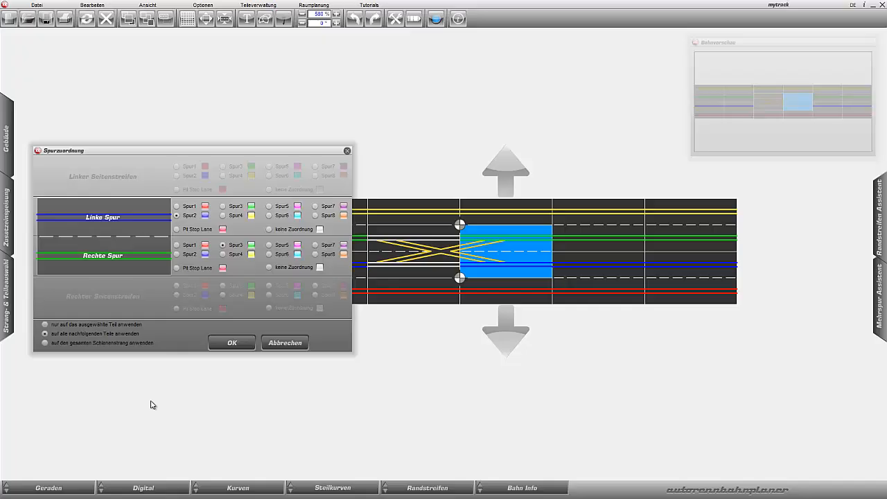
click(232, 344)
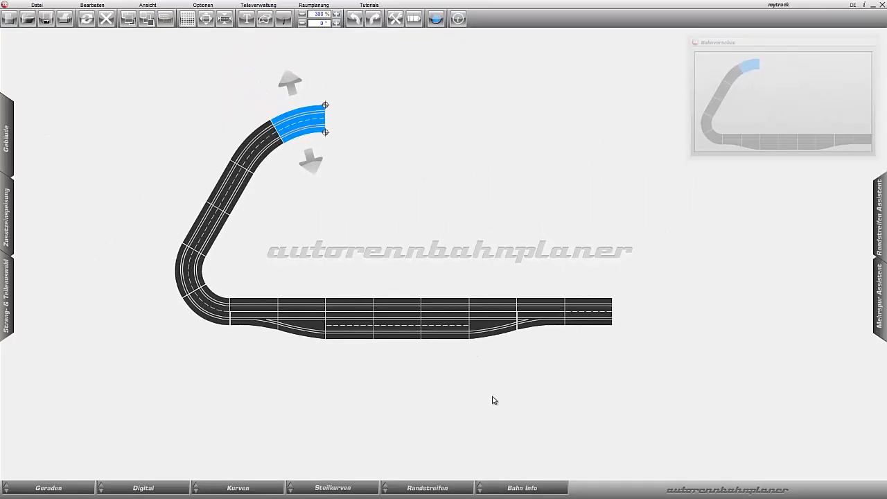
Step: Show the lane colours of Spur 1 and Spur 2 for Schienenstrang 1 on the pit lane track
click(481, 490)
click(507, 436)
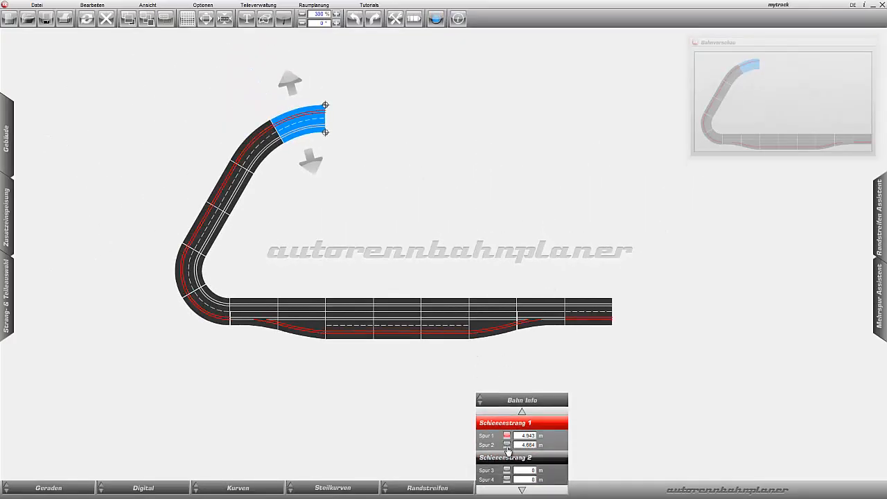
click(507, 444)
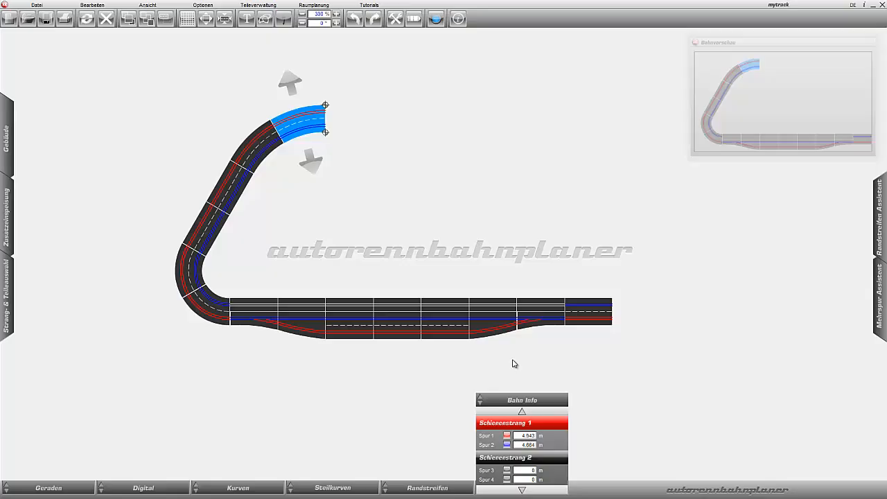
Step: On the first pit stop switch, assign Linke Spur keine Zuordnung, Rechte Spur Spur1 and Rechter Seitenstreifen Spur2, applied to all following parts
click(534, 328)
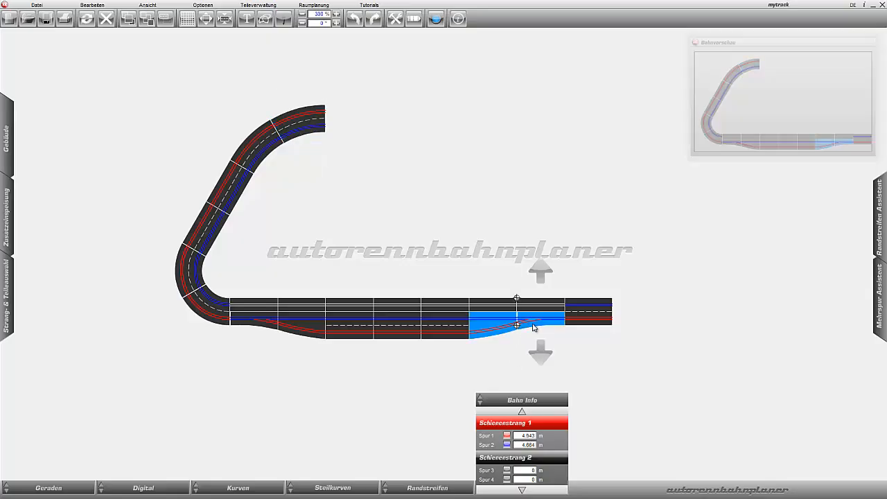
double_click(533, 322)
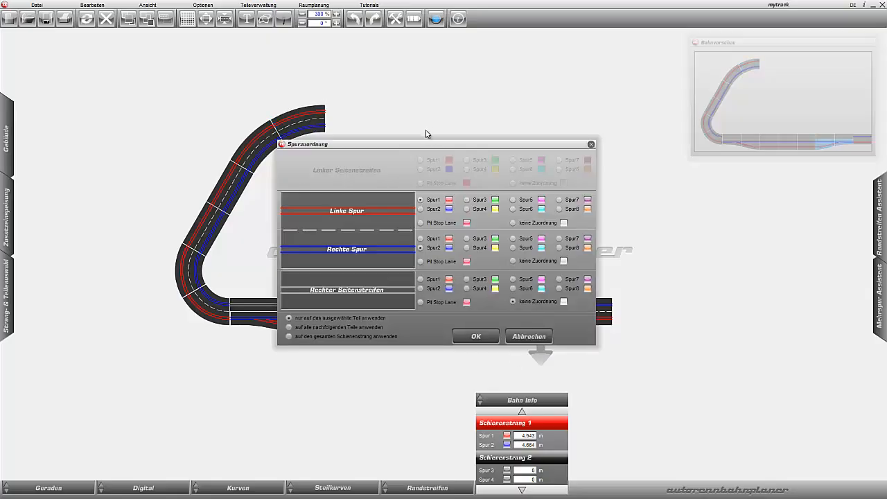
drag(432, 144, 205, 83)
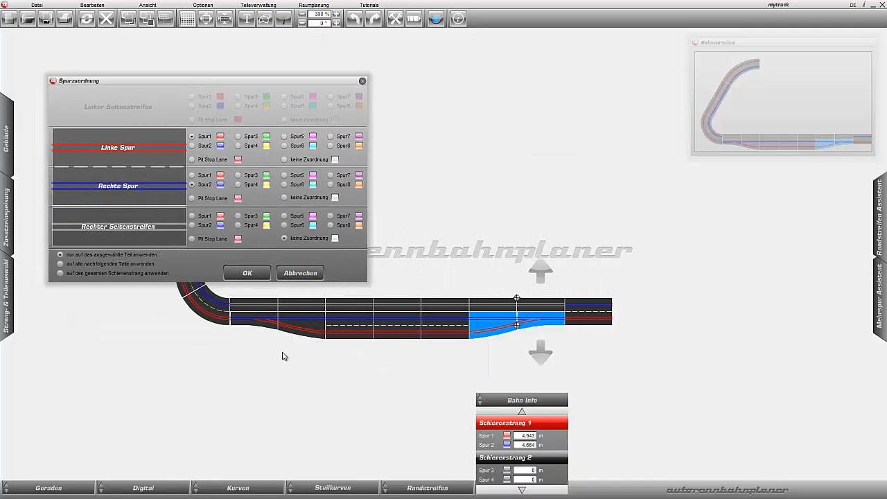
click(192, 226)
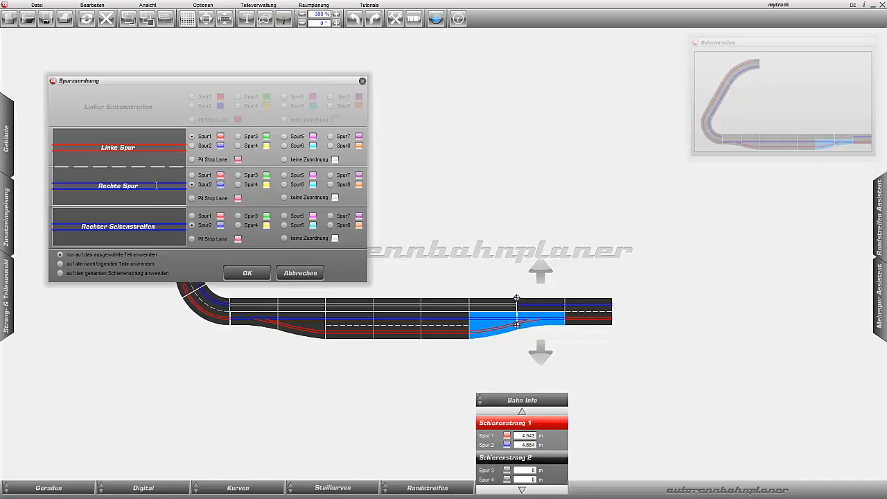
click(192, 175)
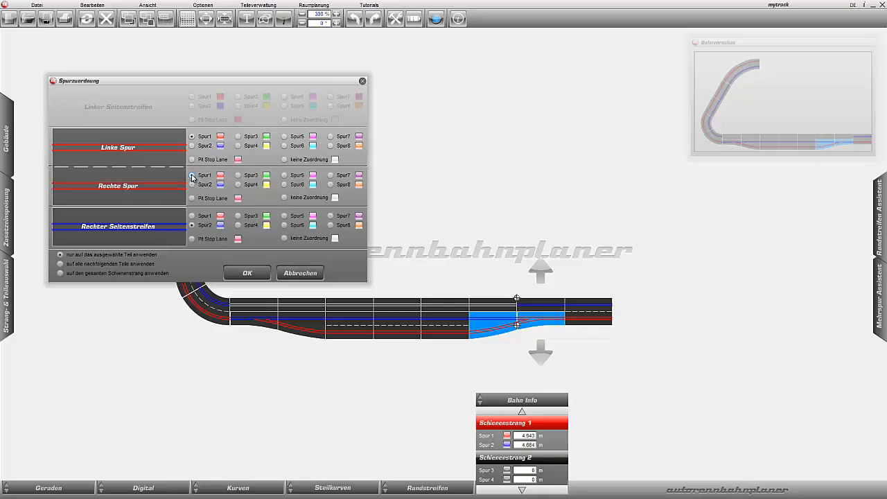
click(284, 160)
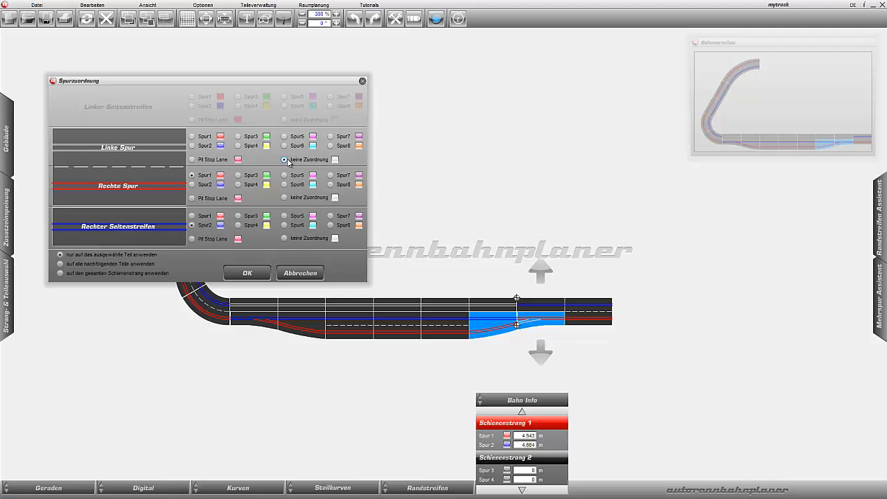
click(60, 264)
click(251, 274)
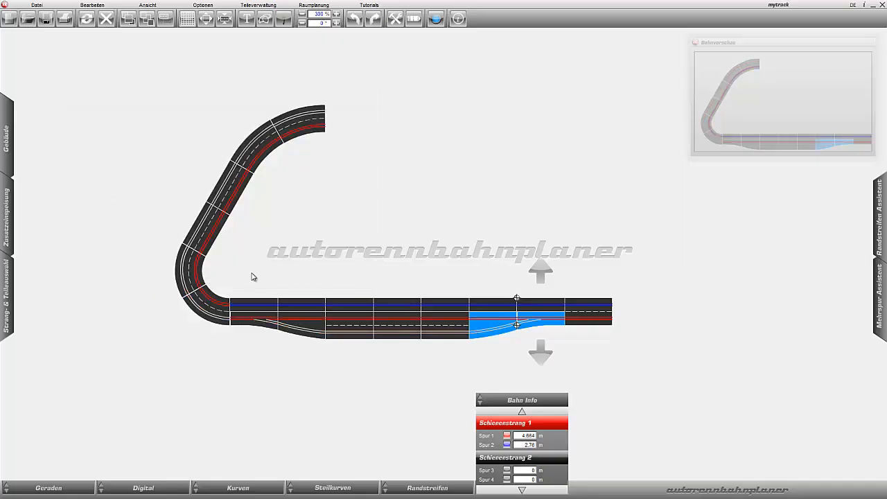
Step: On the first curve after the pit section, assign Spur1 to the Linke Spur and Spur2 to the Rechte Spur, applied to all following parts
double_click(208, 312)
drag(341, 144, 440, 63)
click(520, 119)
click(521, 166)
click(412, 258)
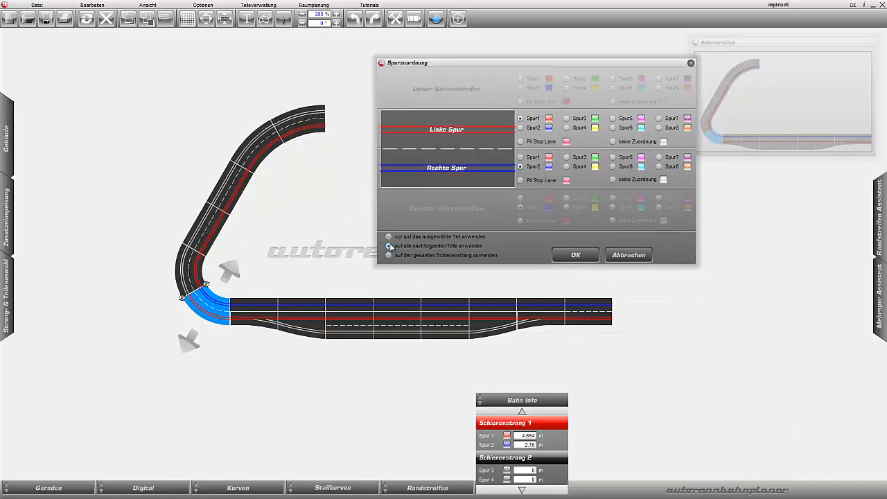
click(573, 255)
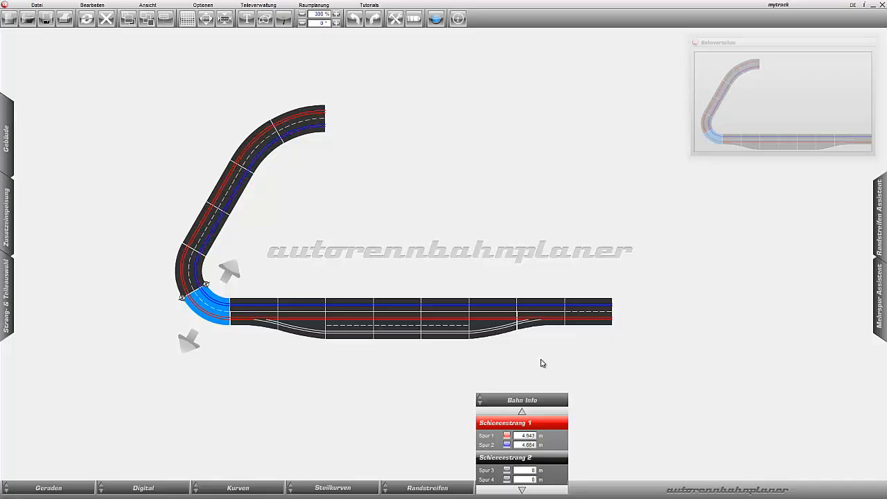